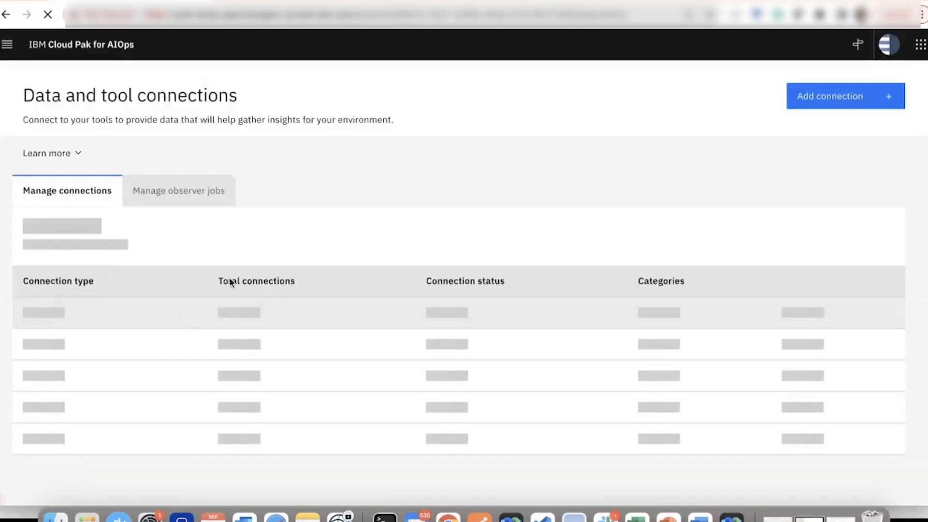
# Start adding a new Falcon LogScale connection from the Logs category of connection types.
pyautogui.click(860, 102)
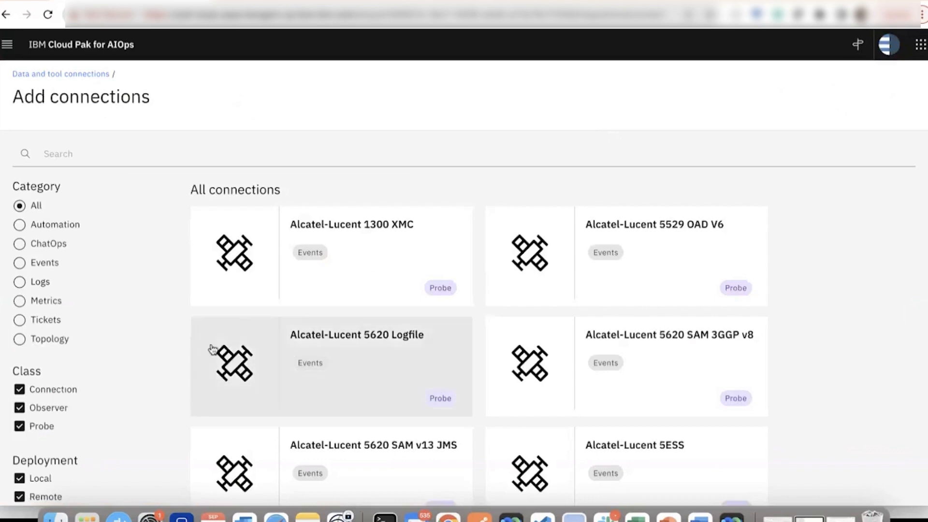
pyautogui.click(38, 283)
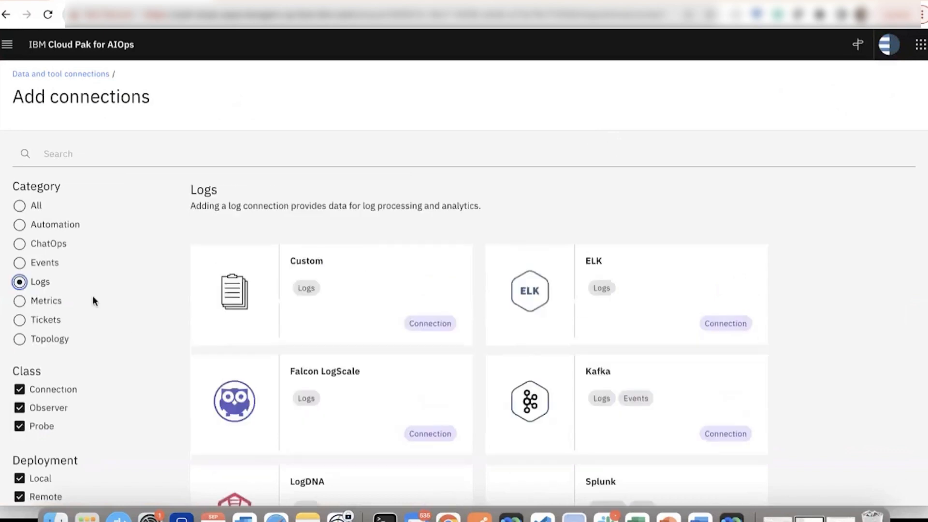
pyautogui.scroll(-2, 132, 331)
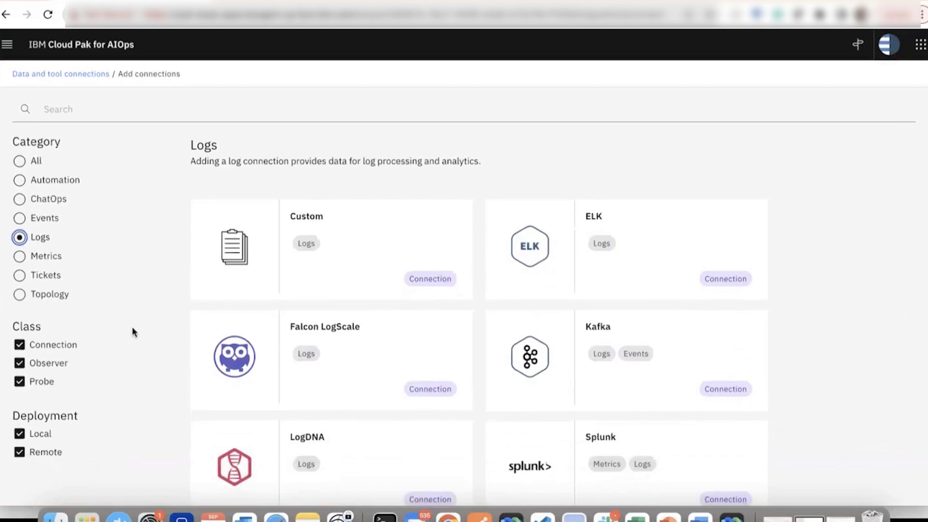
pyautogui.scroll(-2, 132, 332)
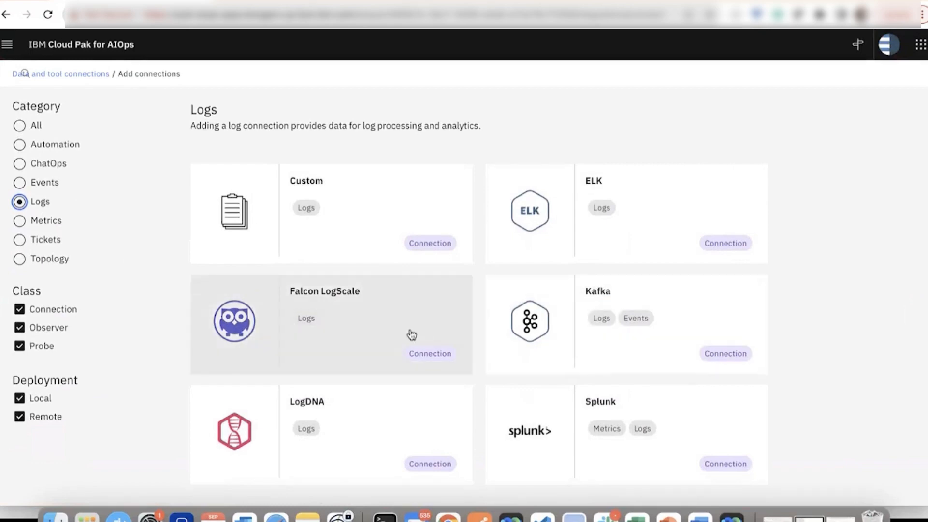
pyautogui.click(407, 330)
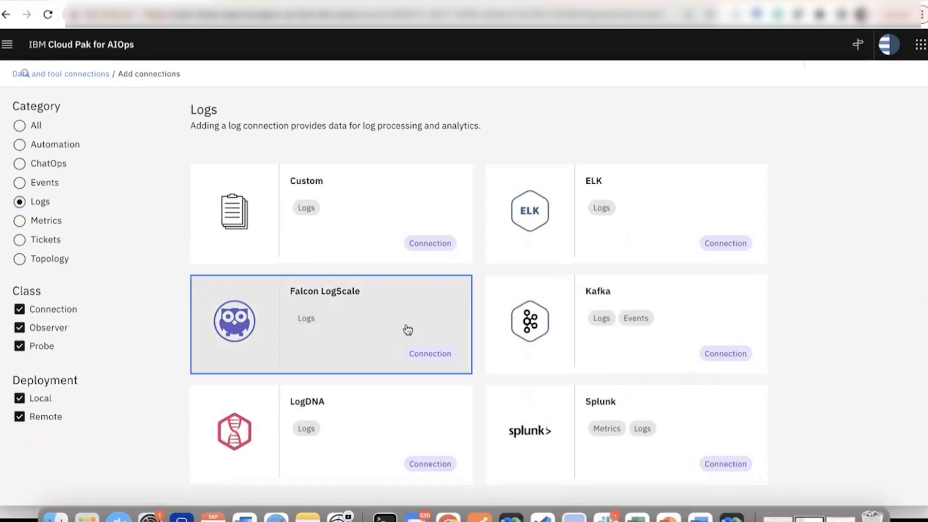
pyautogui.click(833, 496)
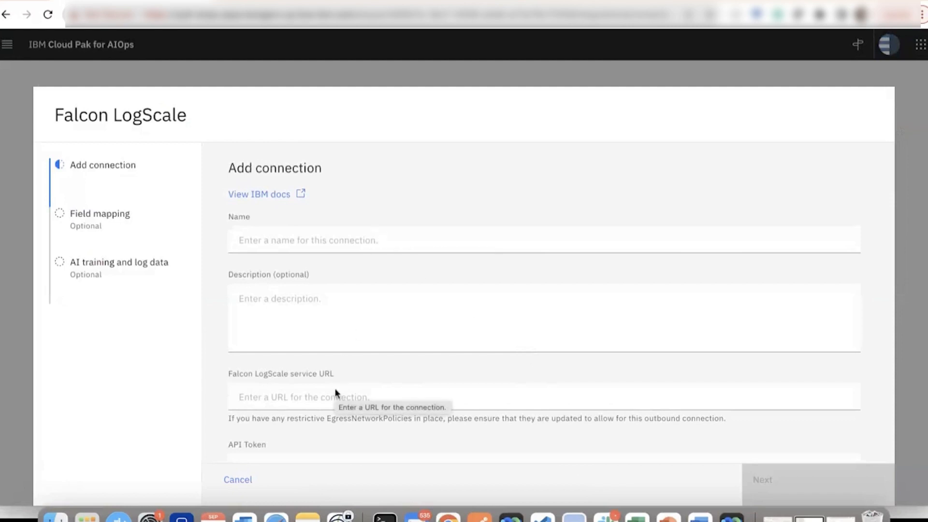
pyautogui.scroll(-2, 331, 399)
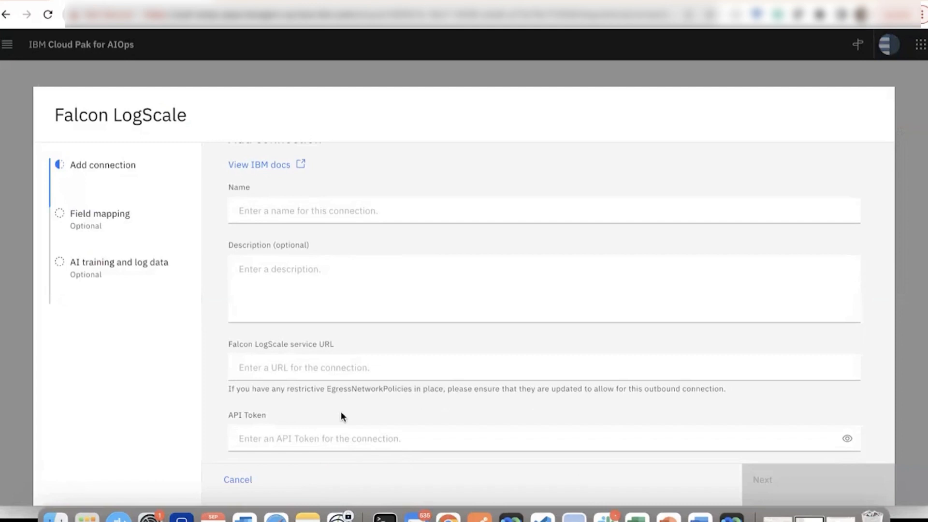
pyautogui.click(360, 212)
pyautogui.write('demo')
pyautogui.press('super+Tab')
pyautogui.press('super+Tab')
pyautogui.press('super+Tab')
pyautogui.press('super+Tab')
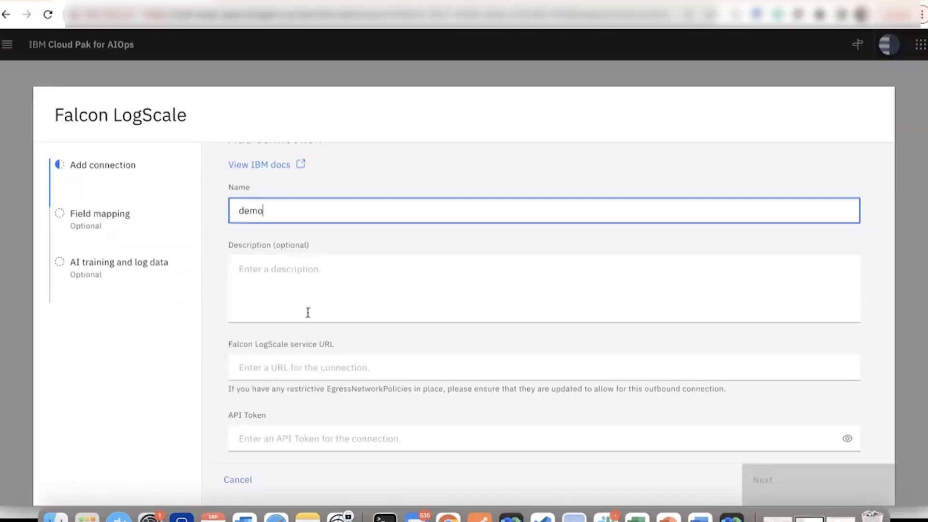
pyautogui.click(302, 368)
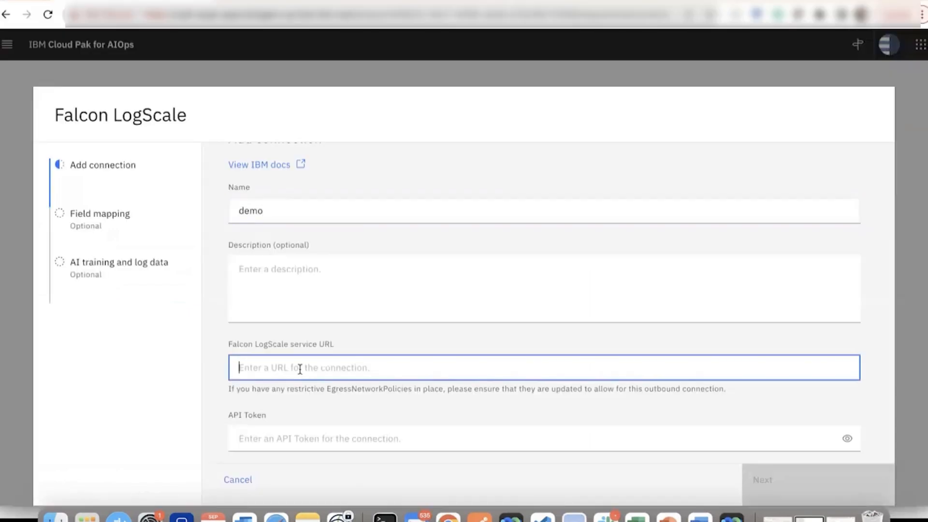
pyautogui.write('https://cloud.community.humio.com/api/v1/repositories/k8s/query')
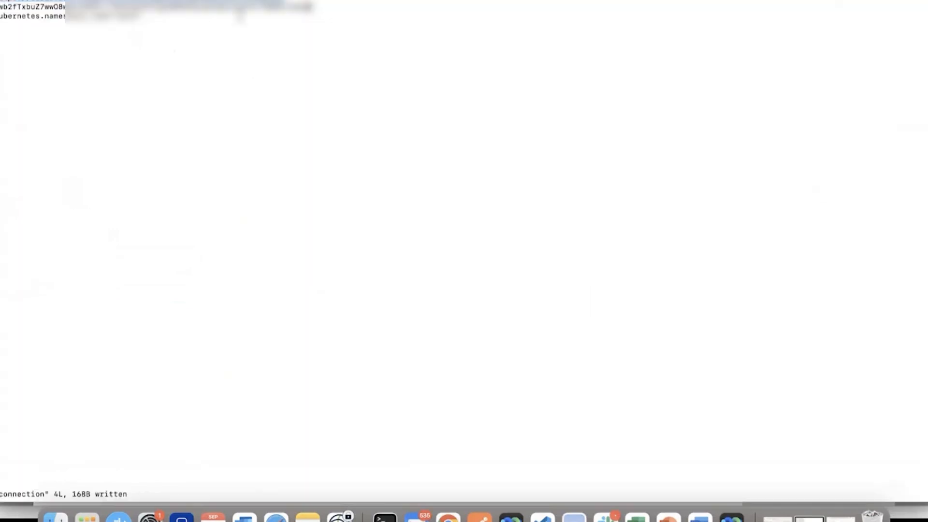
# Copy the API token from the connection notes in the terminal and paste it into the connection's API Token field.
pyautogui.moveTo(316, 6); pyautogui.dragTo(1, 7)
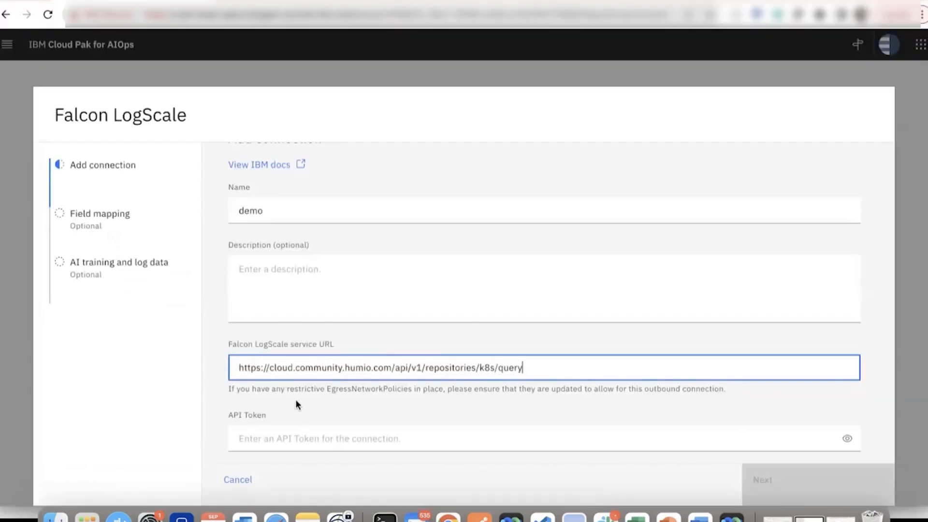
pyautogui.click(284, 433)
pyautogui.press('super+v')
# Test the connection with no certificate or filters, base parallelism 1, sampling rate 60 seconds and JSON processing None, and review the settings.
pyautogui.scroll(-8, 284, 433)
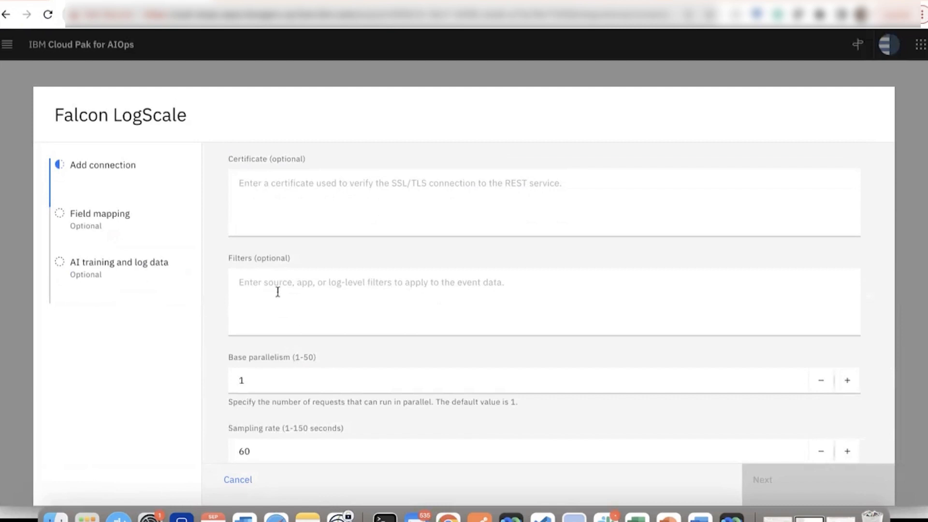
pyautogui.click(293, 297)
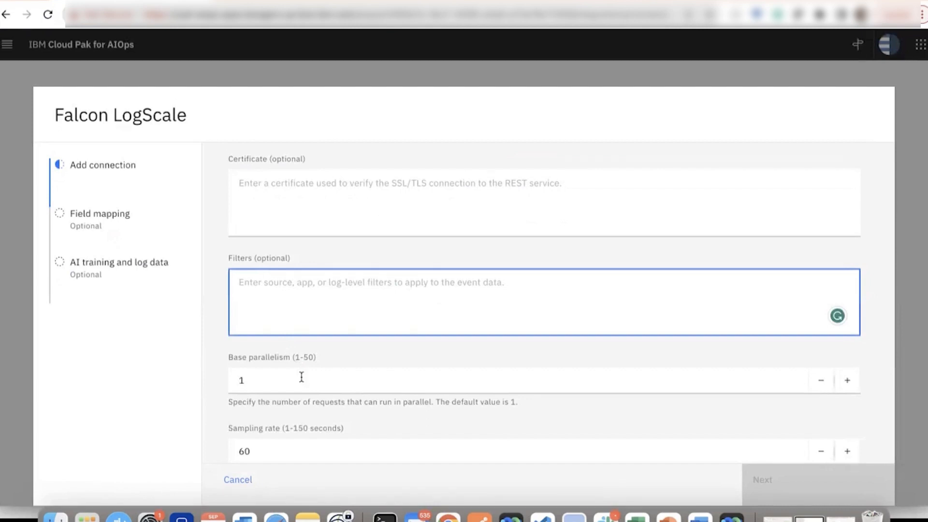
pyautogui.scroll(-2, 299, 429)
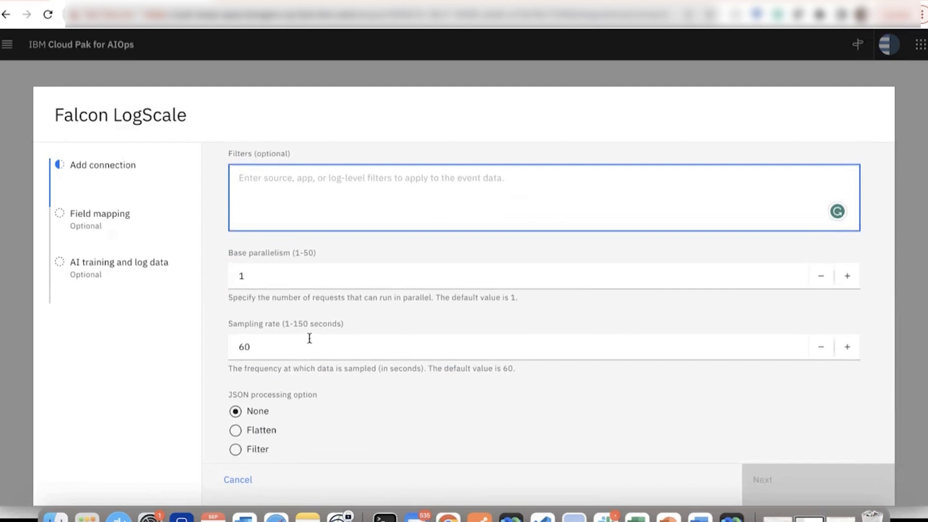
pyautogui.scroll(-1, 329, 386)
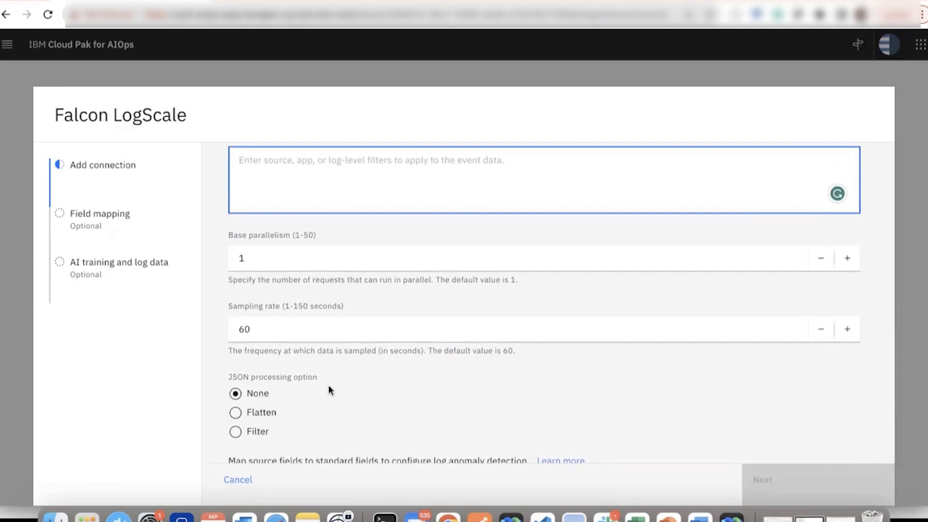
pyautogui.scroll(-5, 329, 385)
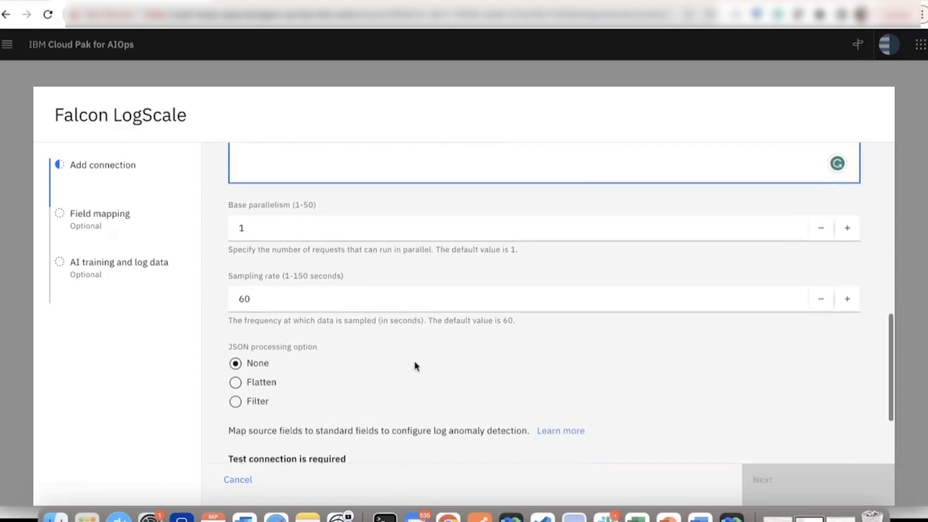
pyautogui.click(297, 412)
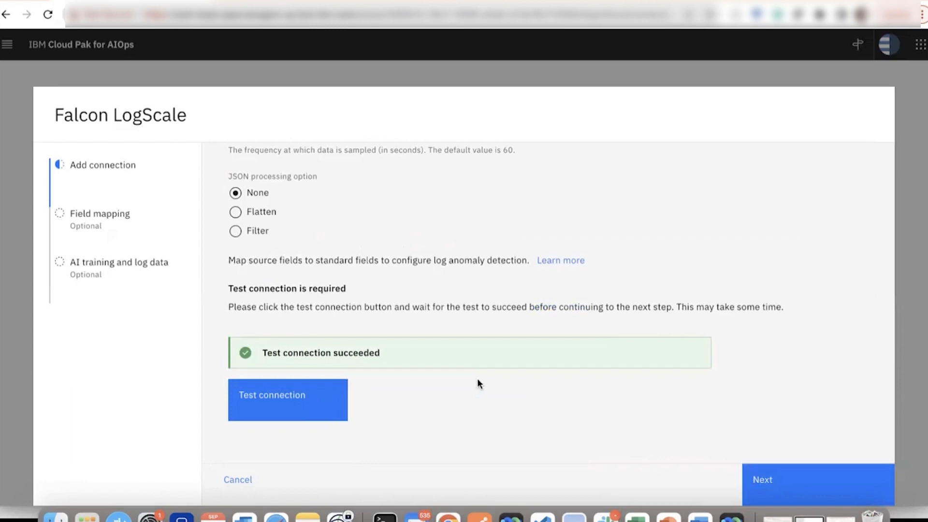
pyautogui.scroll(10, 478, 380)
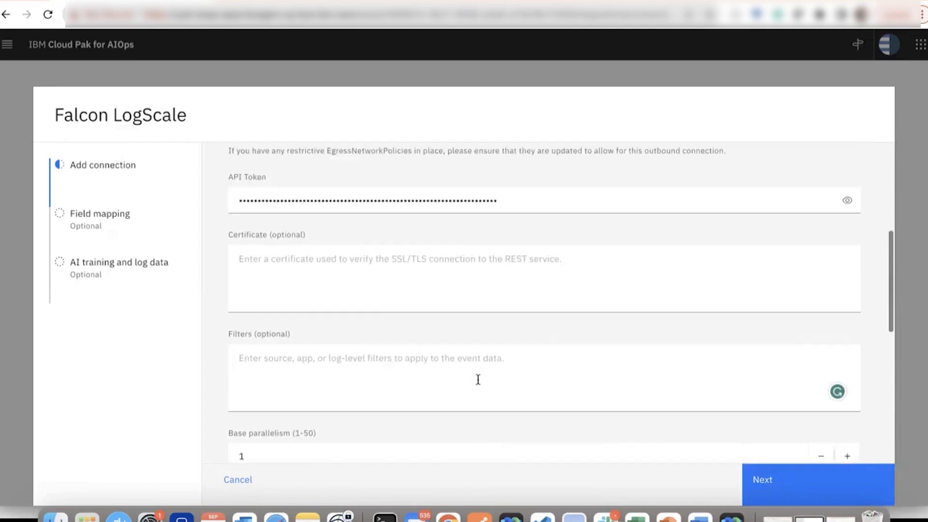
pyautogui.scroll(3, 478, 379)
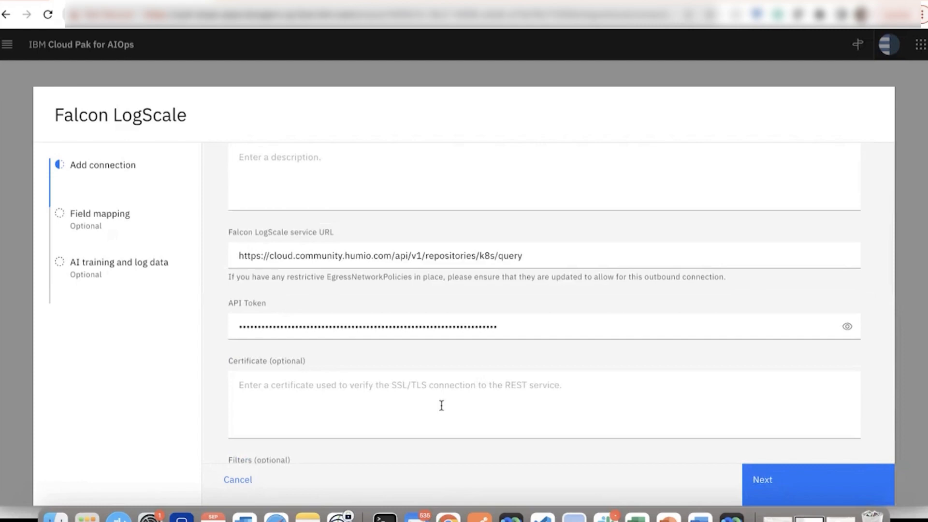
pyautogui.scroll(-15, 441, 405)
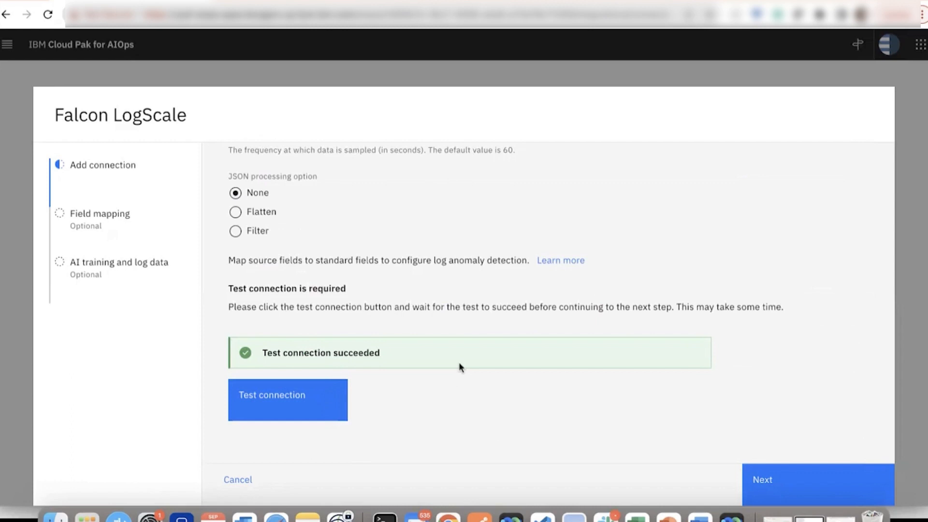
# Accept the default field mapping and turn on data collection for AI training and log data.
pyautogui.click(788, 483)
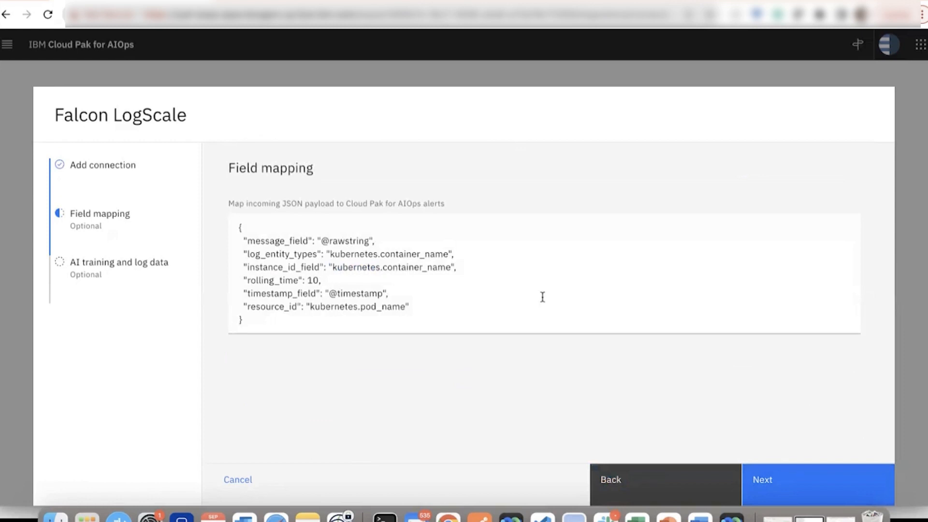
pyautogui.click(759, 478)
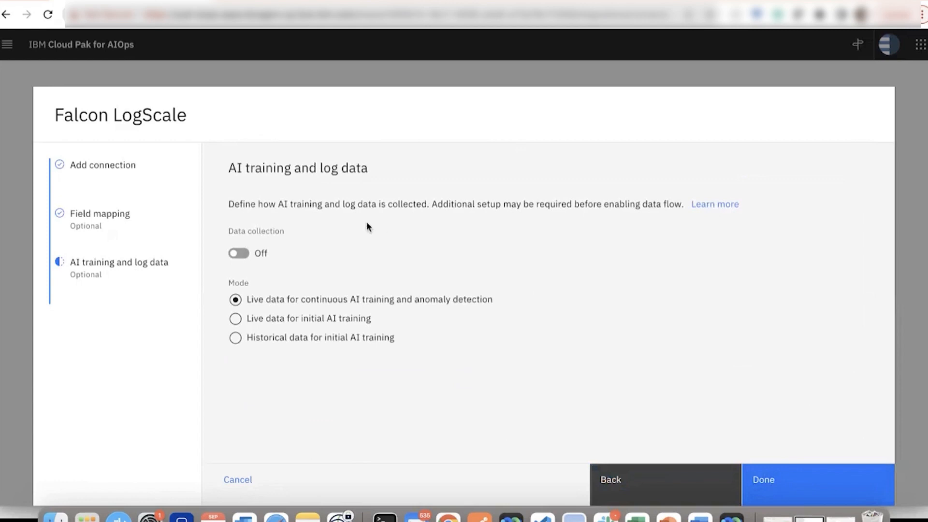
pyautogui.click(246, 255)
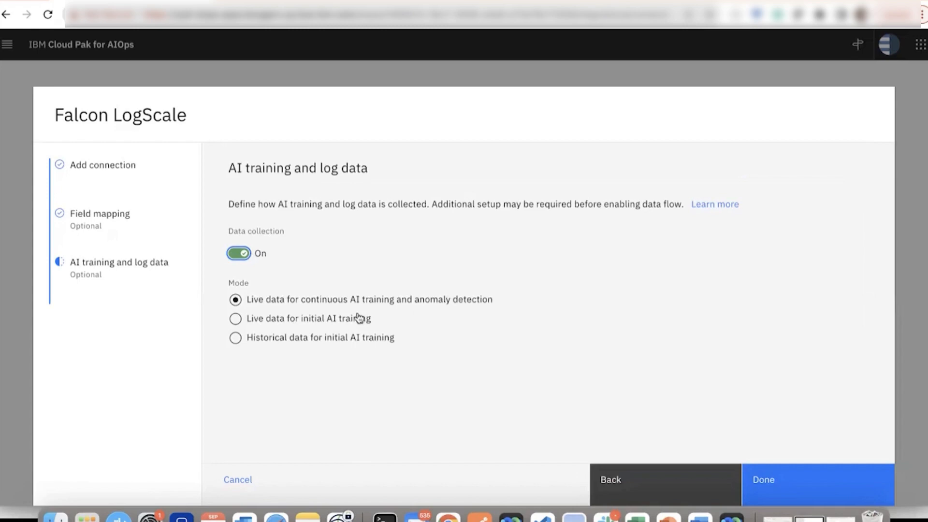
# Set the mode to Historical data for initial AI training from 09/08/2023 to 09/22/2023, and finish creating the connection.
pyautogui.click(343, 329)
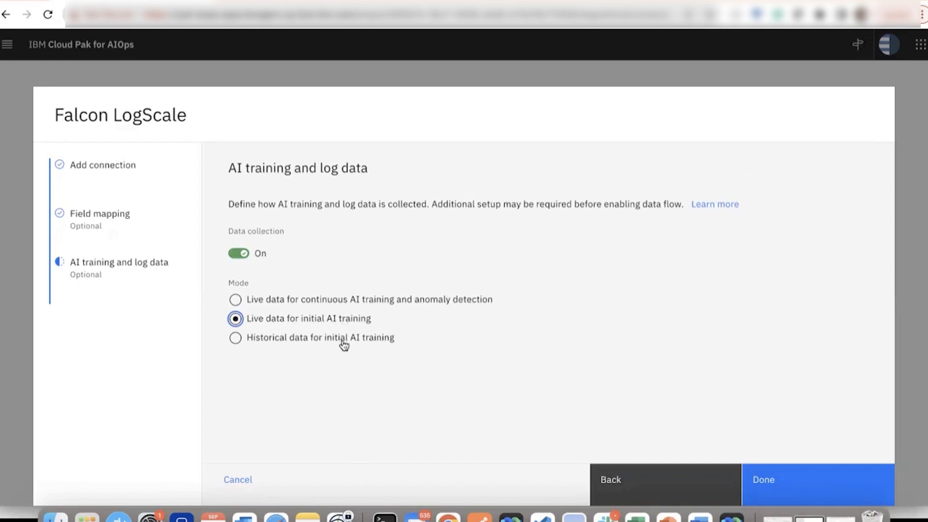
pyautogui.click(344, 345)
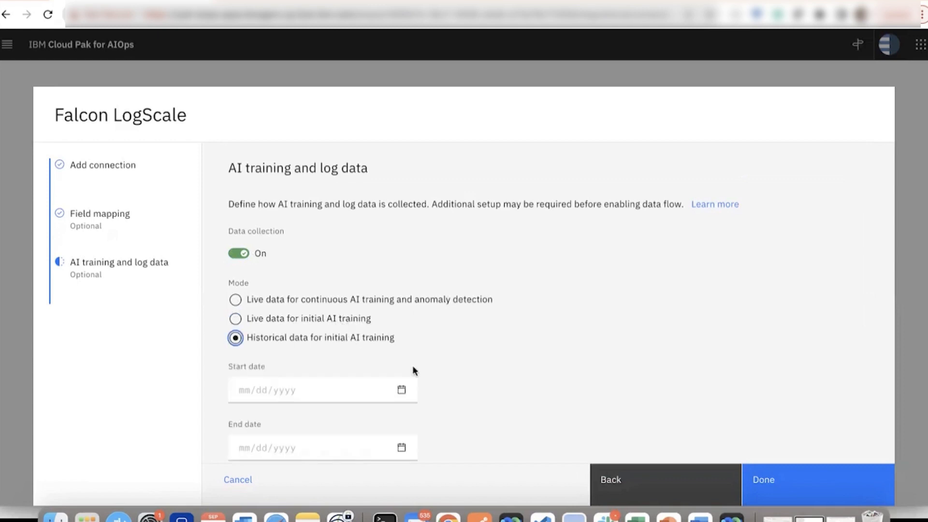
pyautogui.scroll(-2, 414, 369)
pyautogui.click(365, 335)
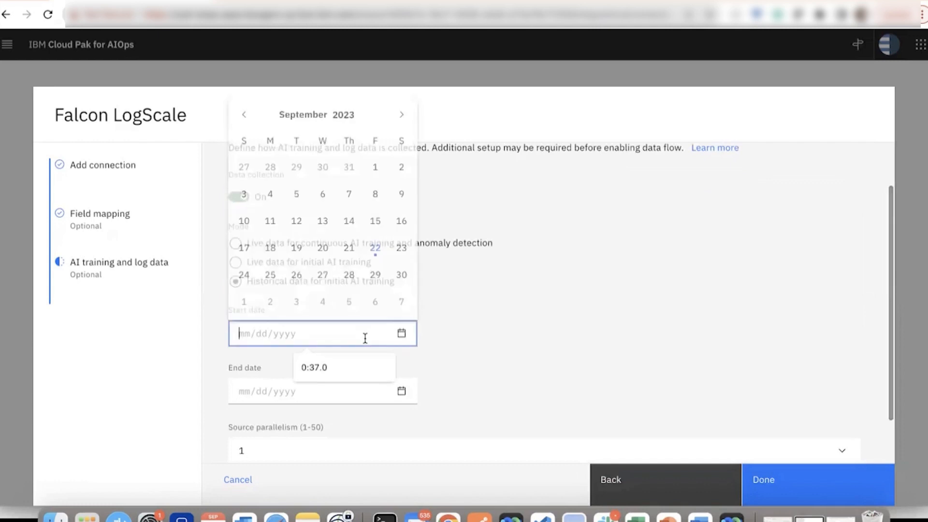
pyautogui.click(374, 199)
pyautogui.click(337, 396)
pyautogui.click(373, 313)
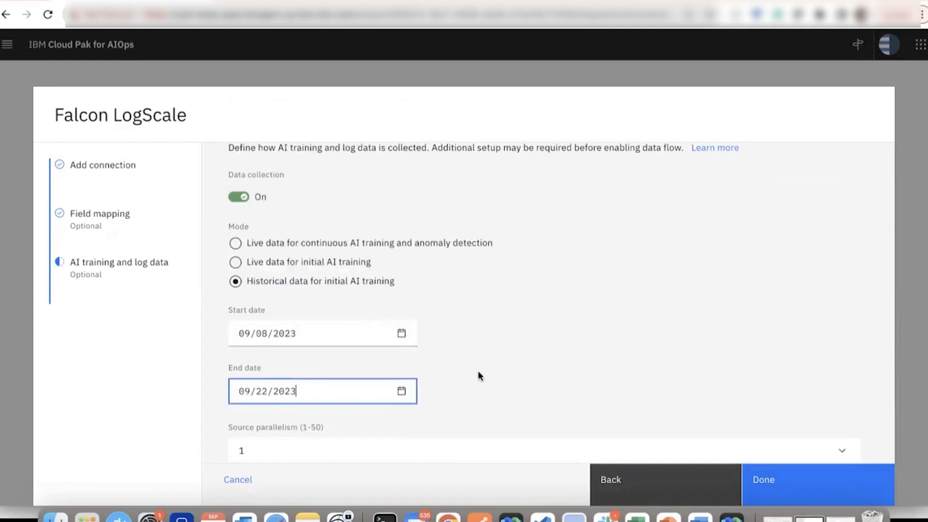
pyautogui.scroll(-2, 479, 375)
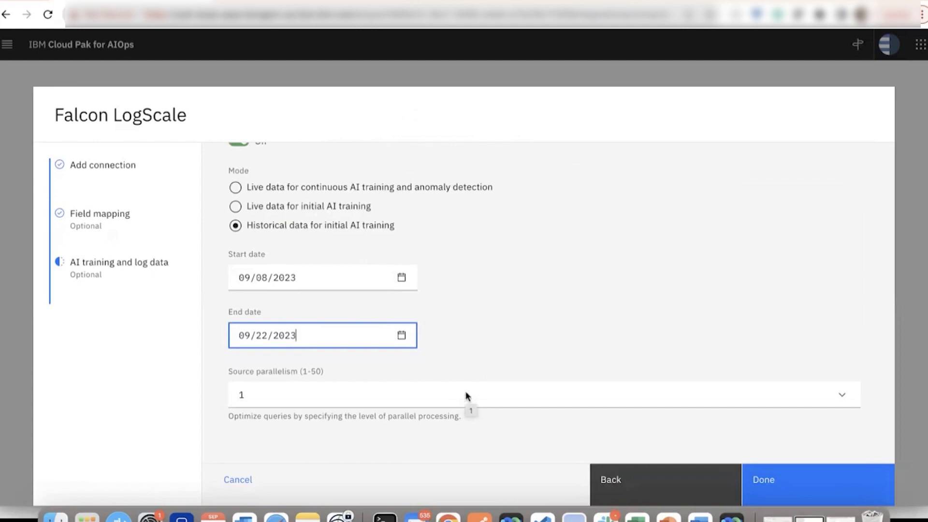
pyautogui.scroll(3, 477, 328)
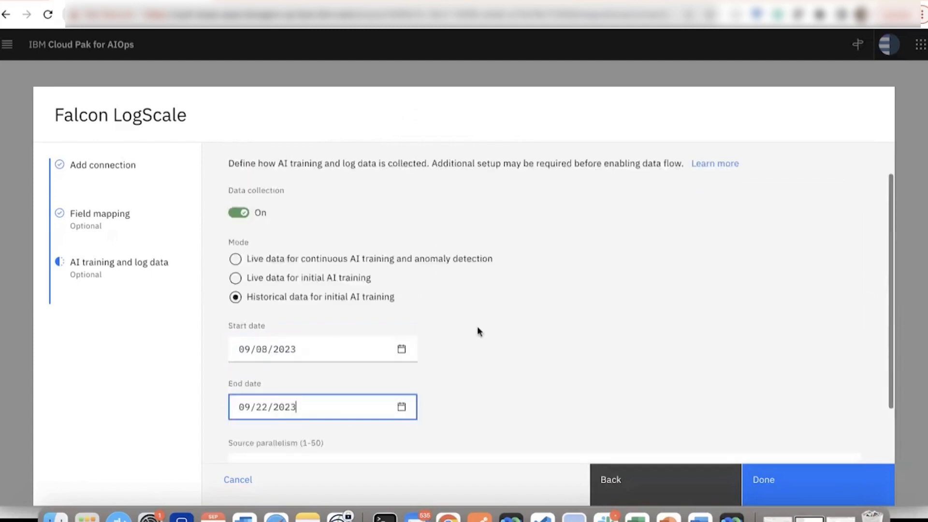
pyautogui.scroll(-3, 479, 331)
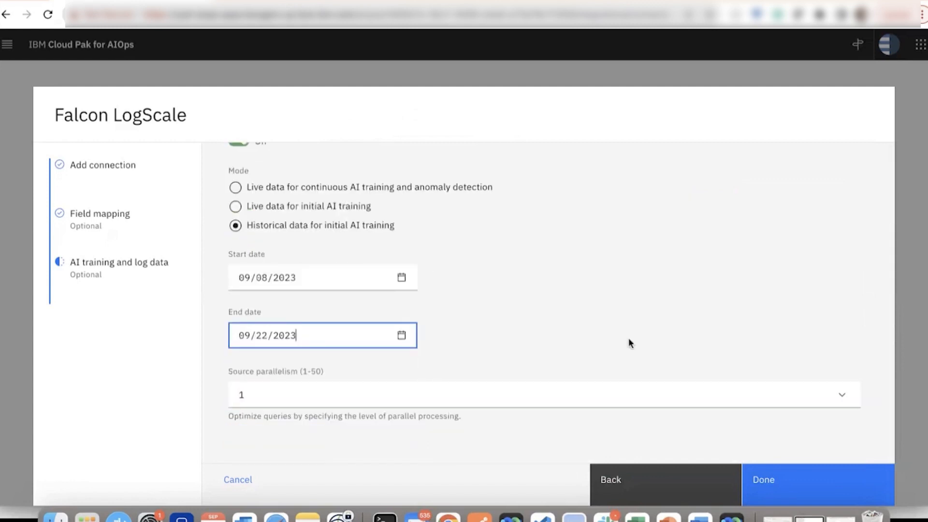
pyautogui.click(793, 488)
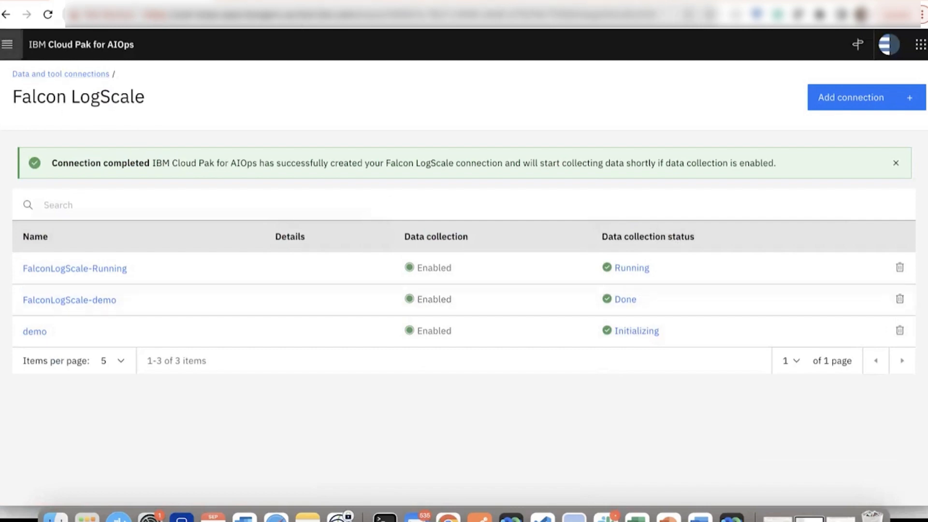
# Open AI model management and check the training status of the Log anomaly detection - natural language algorithm.
pyautogui.click(6, 45)
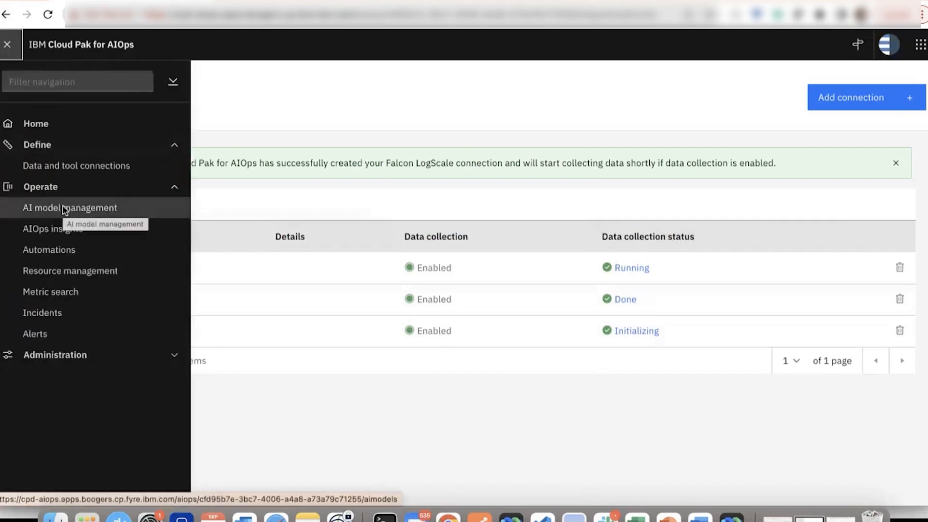
pyautogui.click(63, 208)
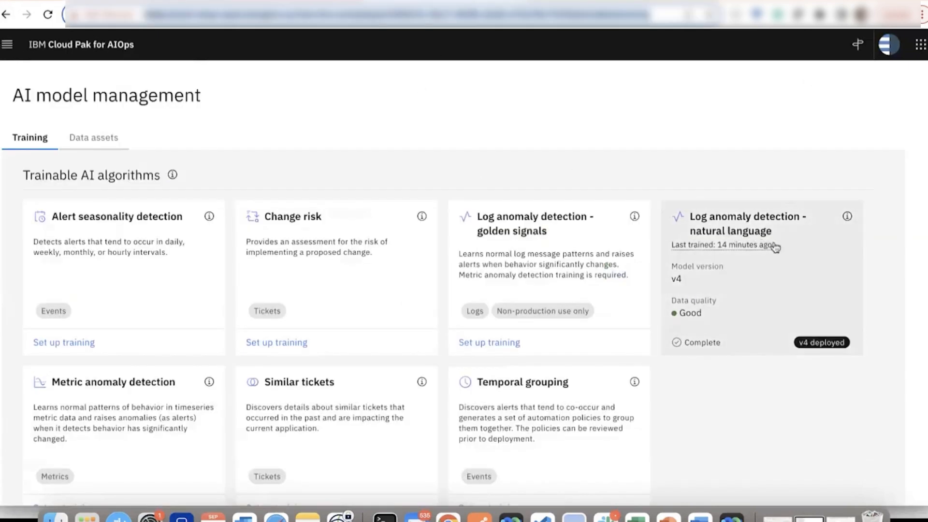
pyautogui.moveTo(714, 247)
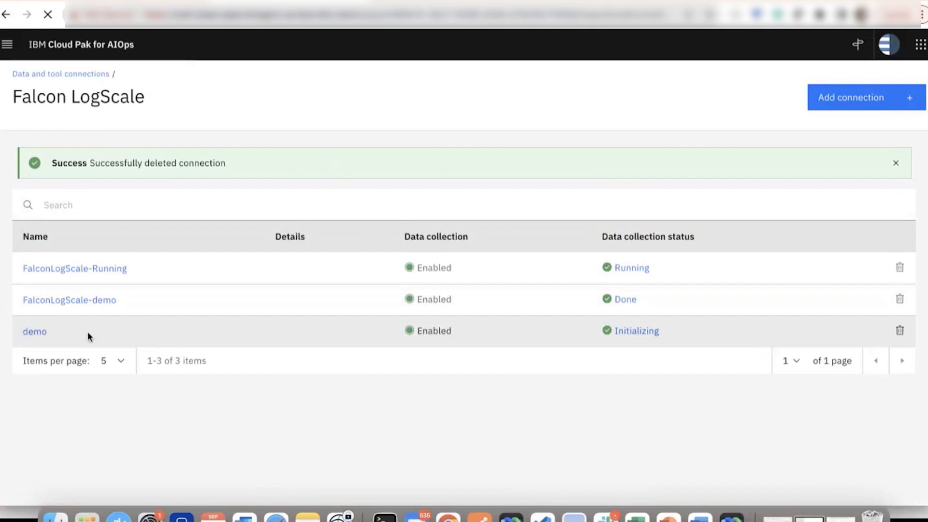
# Change the demo connection's mode to Live data for continuous AI training and anomaly detection, and save it.
pyautogui.click(33, 333)
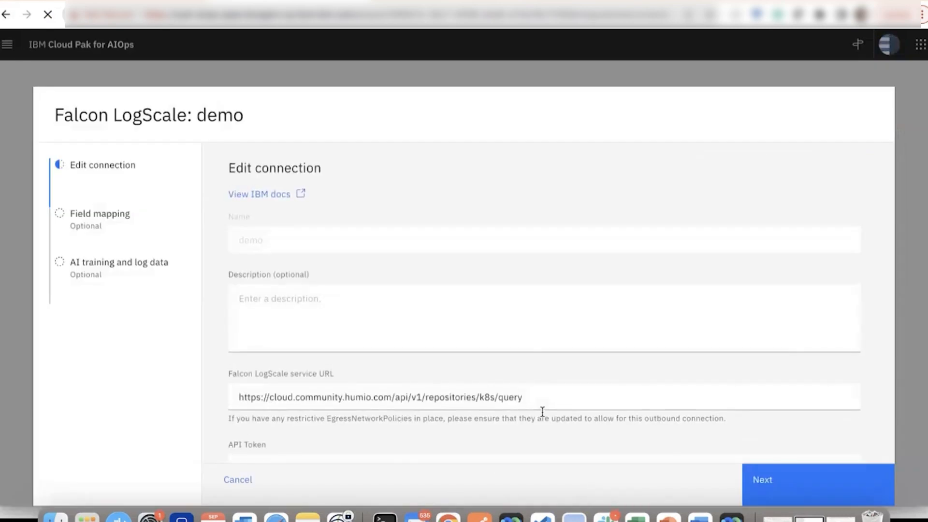
pyautogui.click(757, 484)
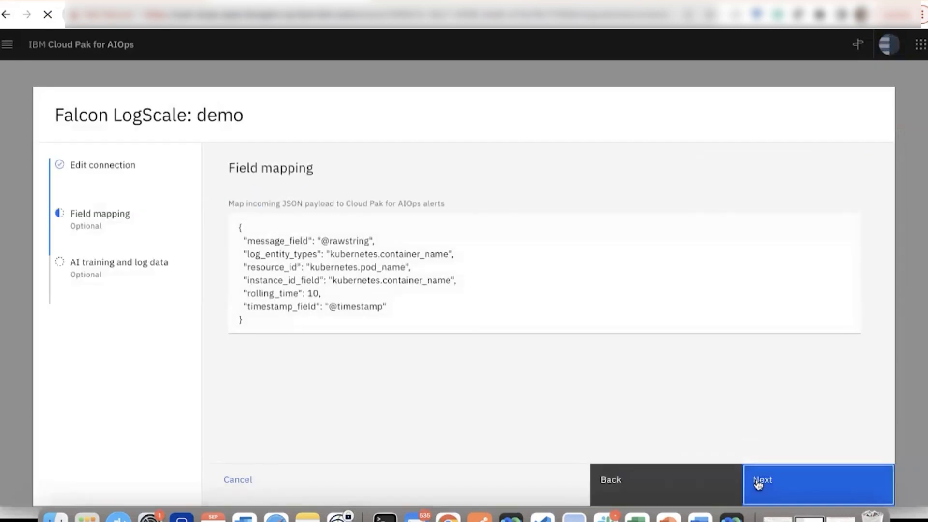
pyautogui.click(758, 484)
pyautogui.click(339, 305)
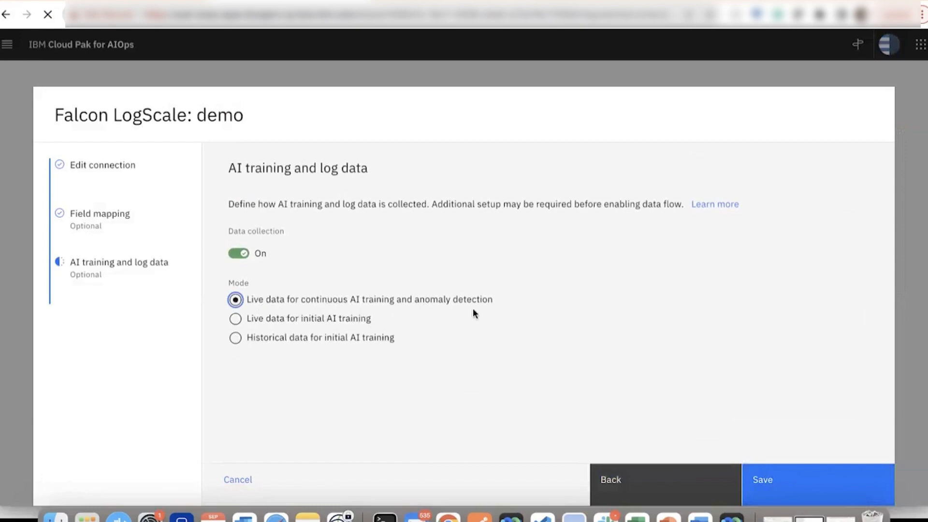
pyautogui.click(833, 491)
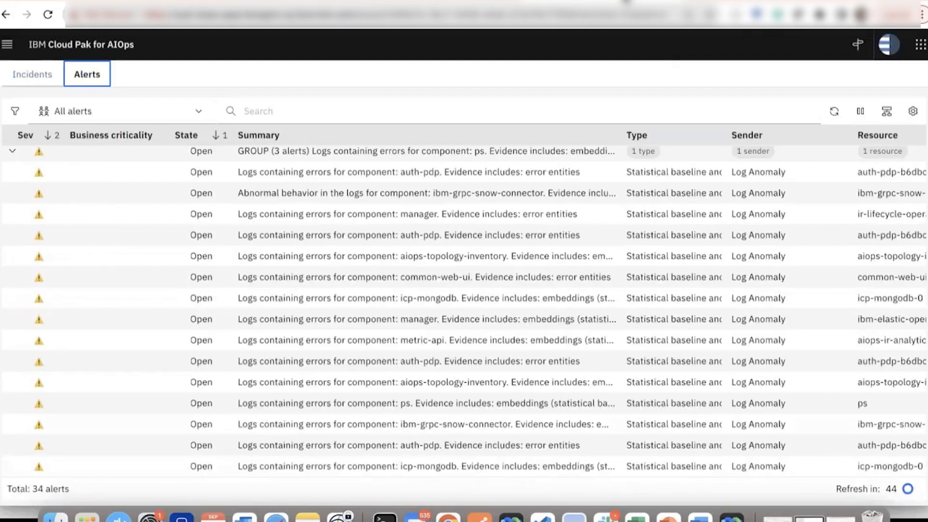
# Look through the log anomaly alerts in the All alerts list.
pyautogui.scroll(-5, 525, 240)
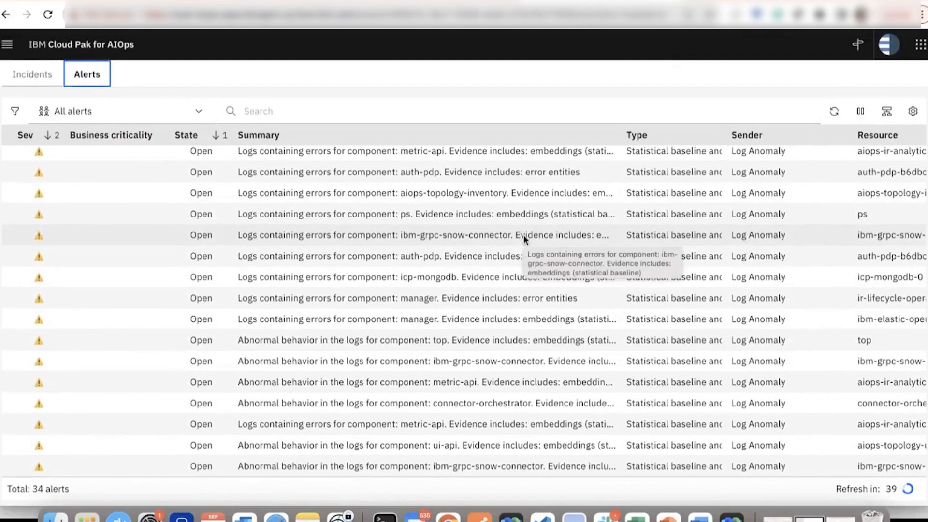
pyautogui.scroll(5, 523, 235)
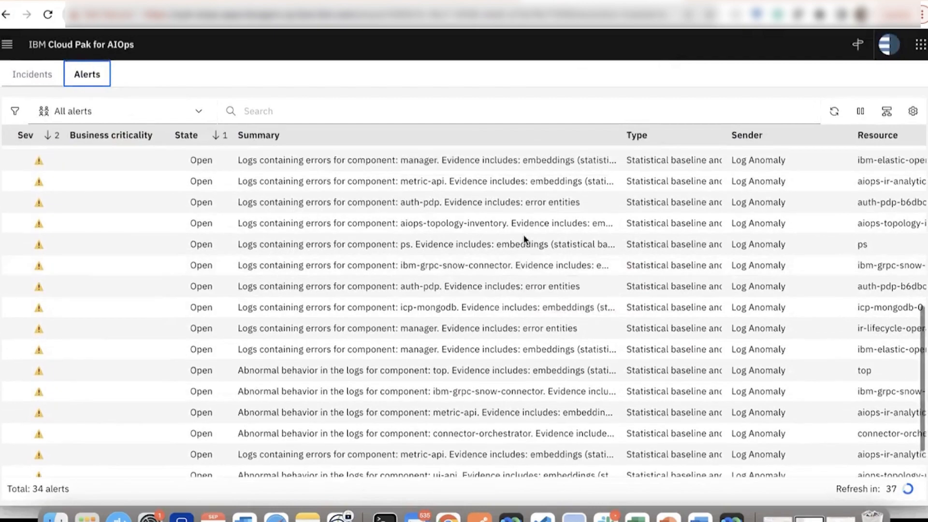